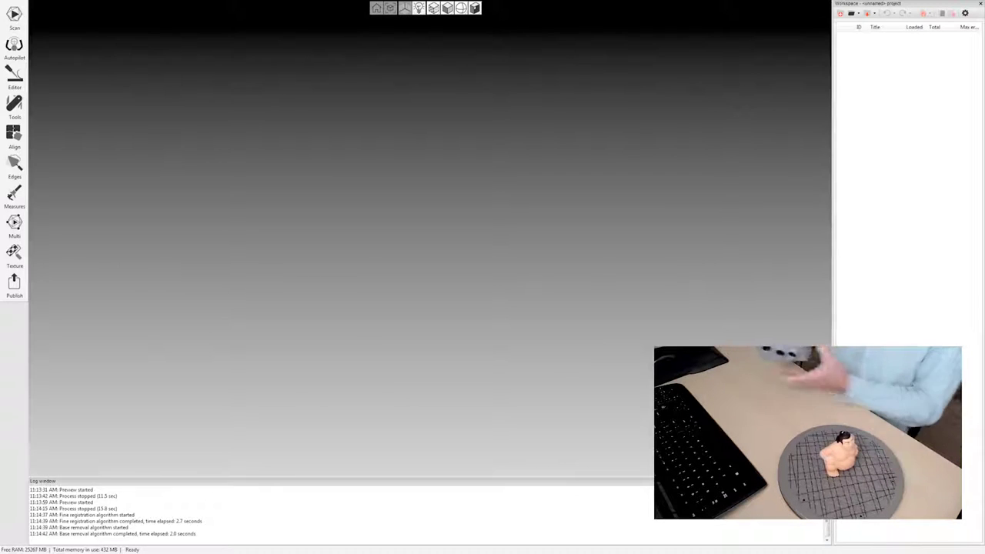
Start the live scanning preview aimed at the sumo figurine on the turntable
left_click(15, 17)
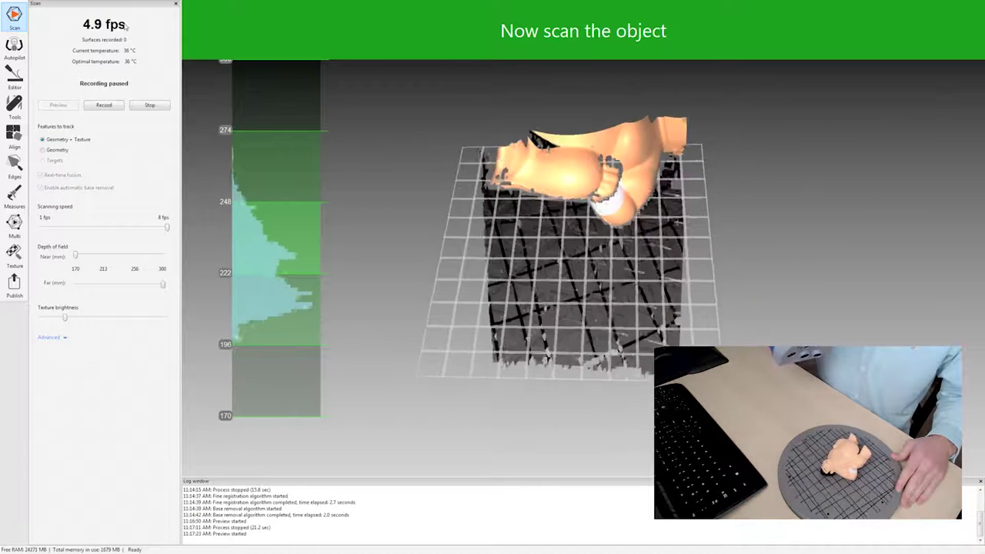
Record turntable passes Scan1, Scan2 and Scan3, each with its own fusion
key("F7")
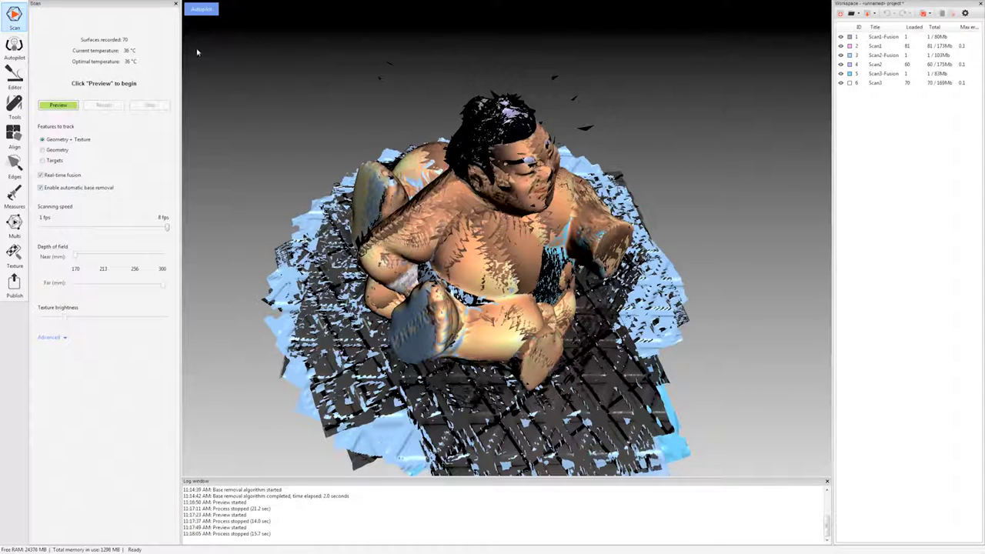
Remove the turntable base, then select Scan1, Scan2 and Scan3 in Autopilot and continue
left_click(203, 10)
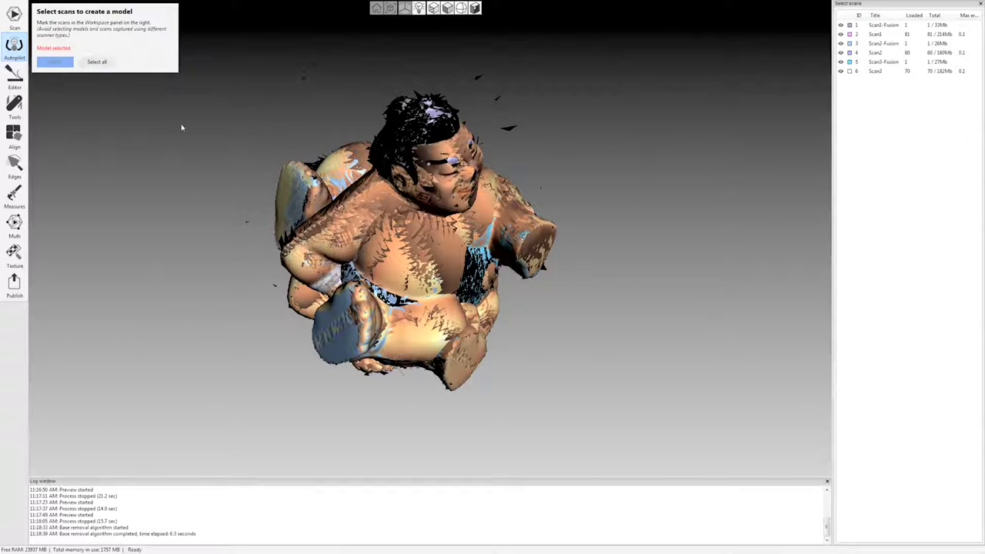
left_click(96, 61)
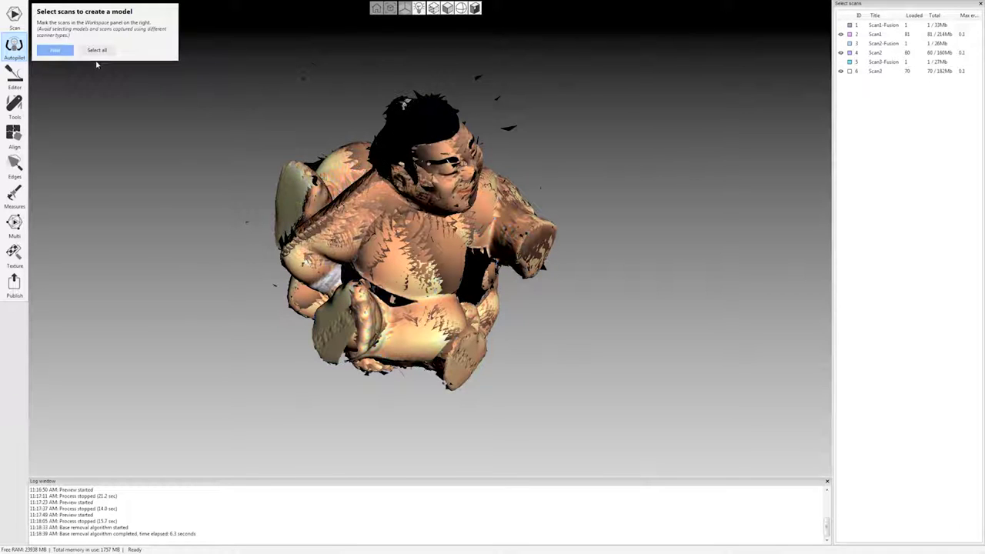
mouse_move(195, 191)
left_mouse_down()
mouse_move(454, 304)
mouse_move(423, 225)
mouse_move(439, 262)
mouse_move(324, 261)
mouse_move(477, 269)
mouse_move(438, 270)
mouse_move(337, 220)
left_mouse_up()
left_click(56, 51)
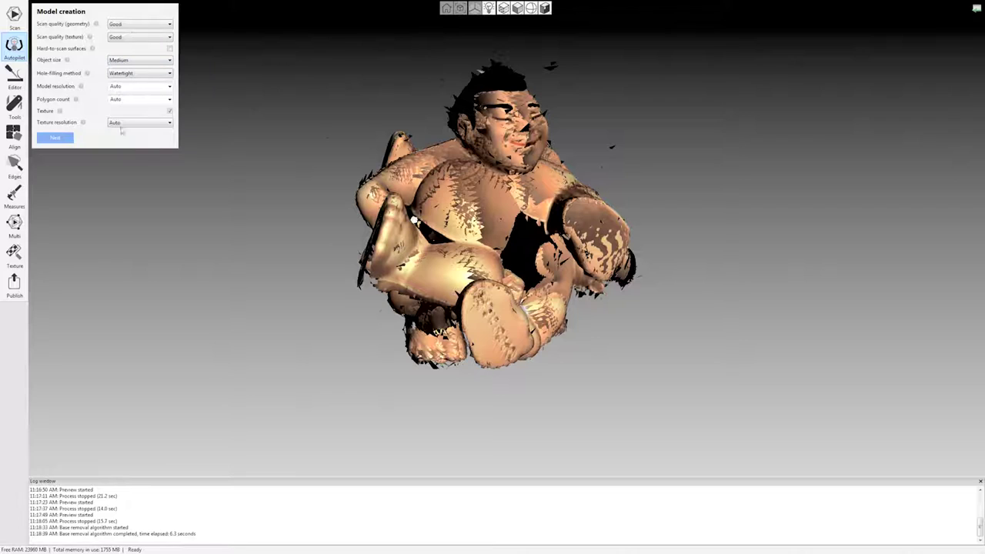
Keep Good geometry and texture quality and Medium object size, and set model resolution to 0.3
left_click(133, 26)
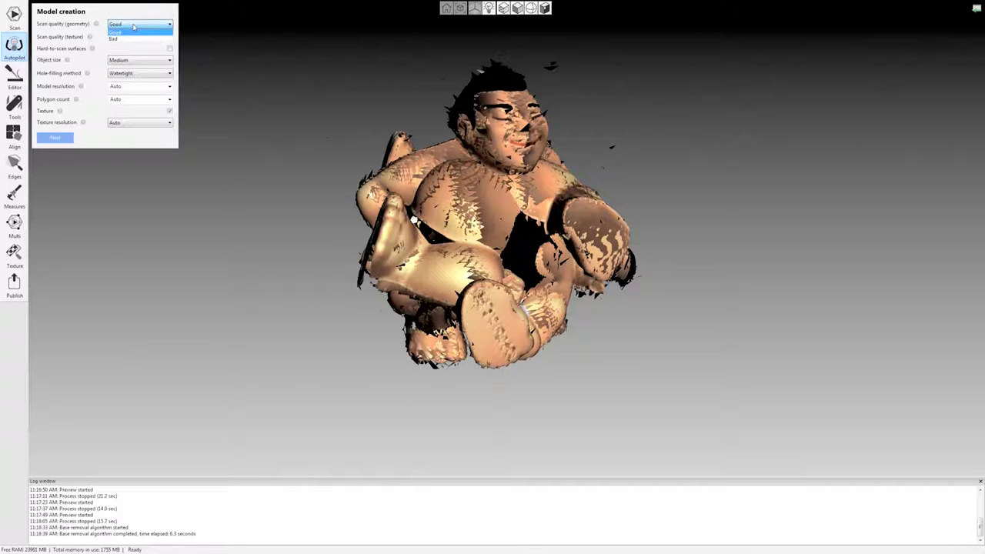
left_click(133, 27)
left_click(132, 37)
left_click(131, 45)
left_click(130, 60)
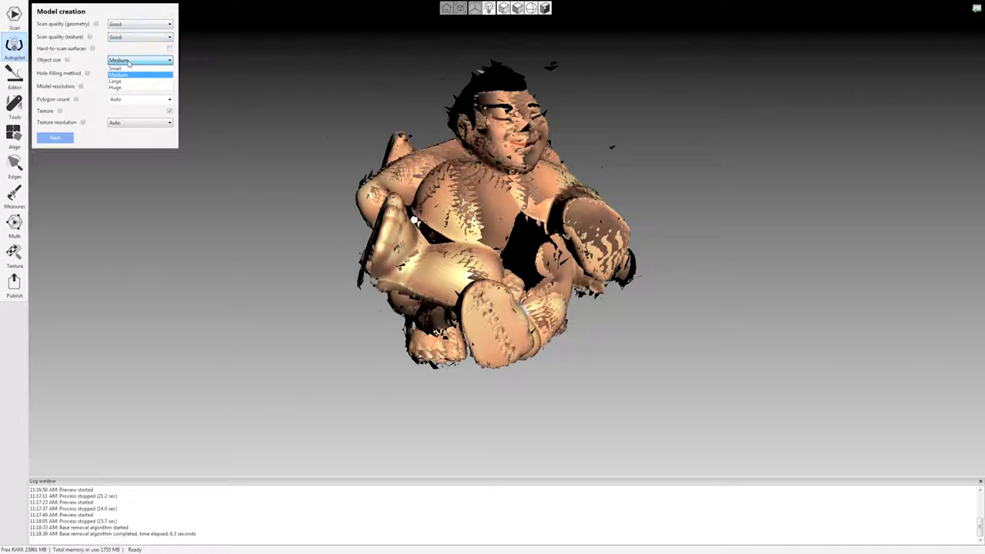
left_click(129, 62)
mouse_move(97, 26)
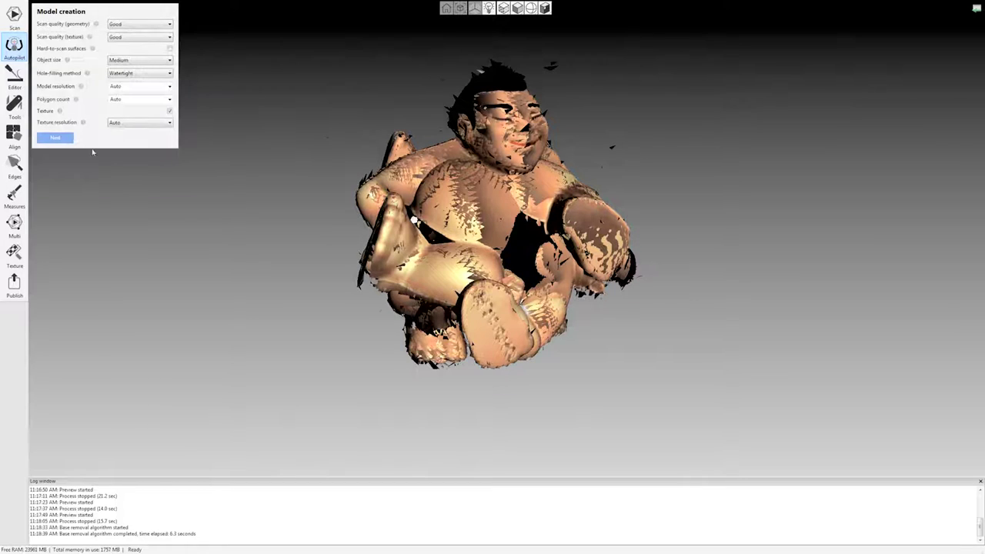
left_click(131, 87)
left_click(57, 141)
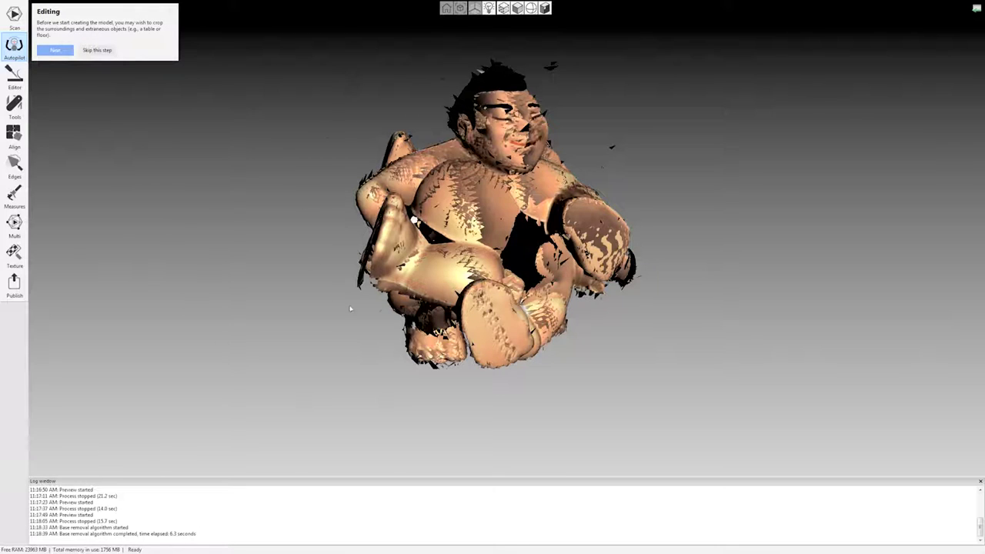
Skip cropping, let auto-alignment merge the scans, and check the aligned figurine from several sides
left_click_drag(660, 195, 519, 188)
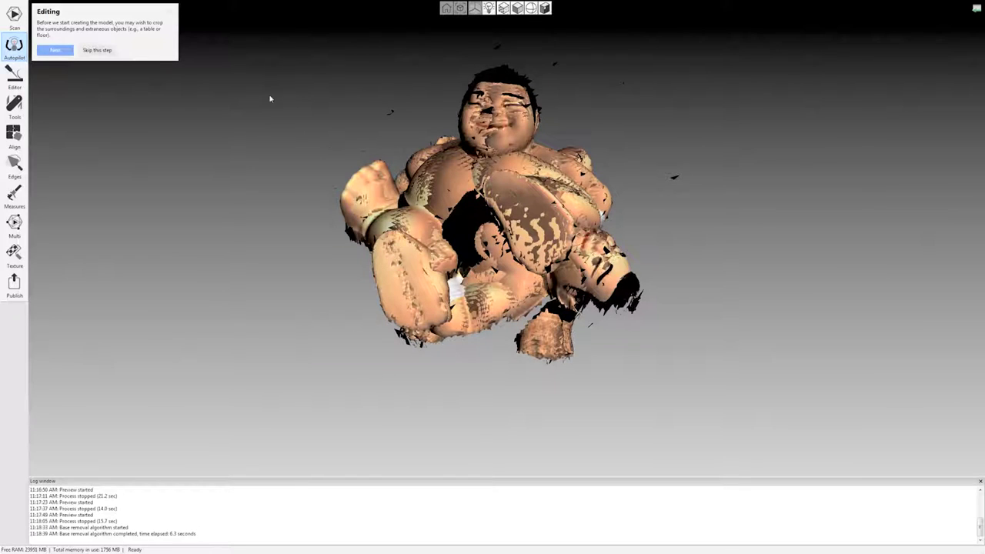
left_click(99, 50)
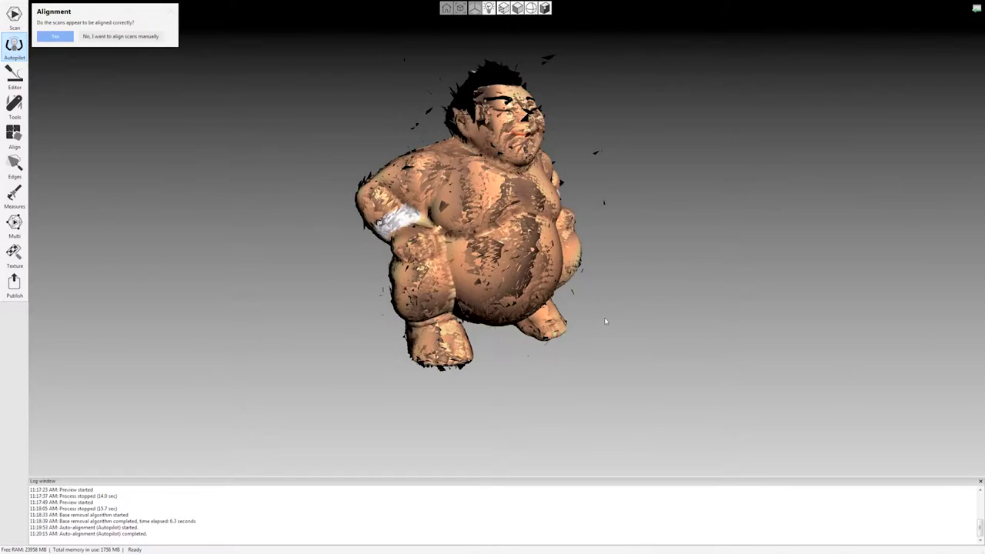
left_click_drag(606, 321, 416, 297)
left_click_drag(511, 283, 445, 234)
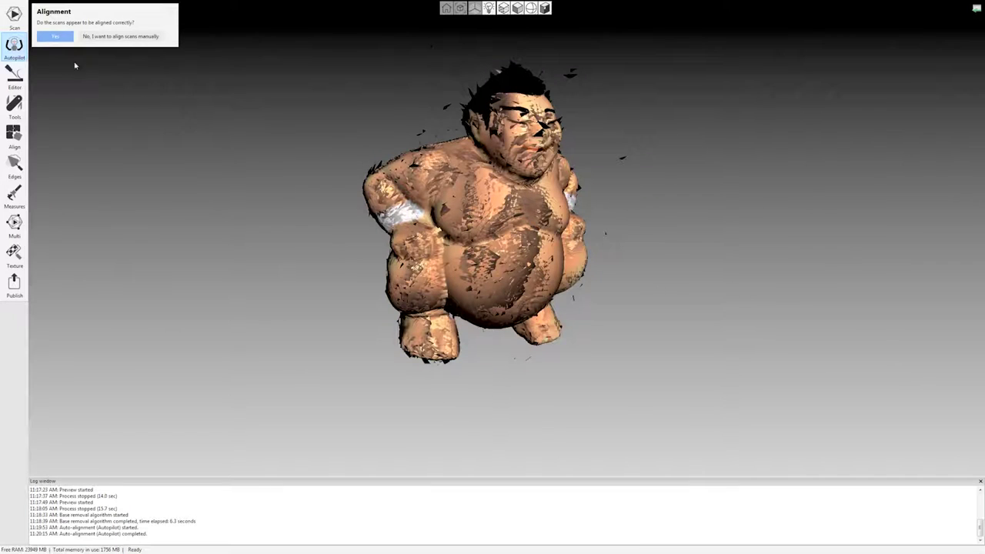
left_click(58, 37)
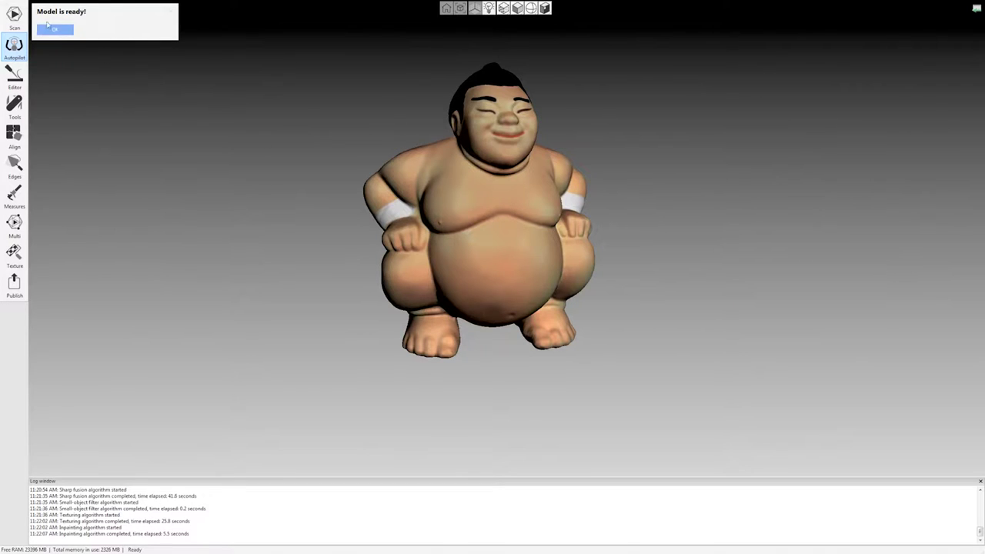
Wait for the Sharp fusion1 model to build, then dismiss the Model is ready notice
key("Return")
Orbit the textured Sharp fusion1 figurine to a front view and open its Workspace options
left_click_drag(567, 213, 426, 273)
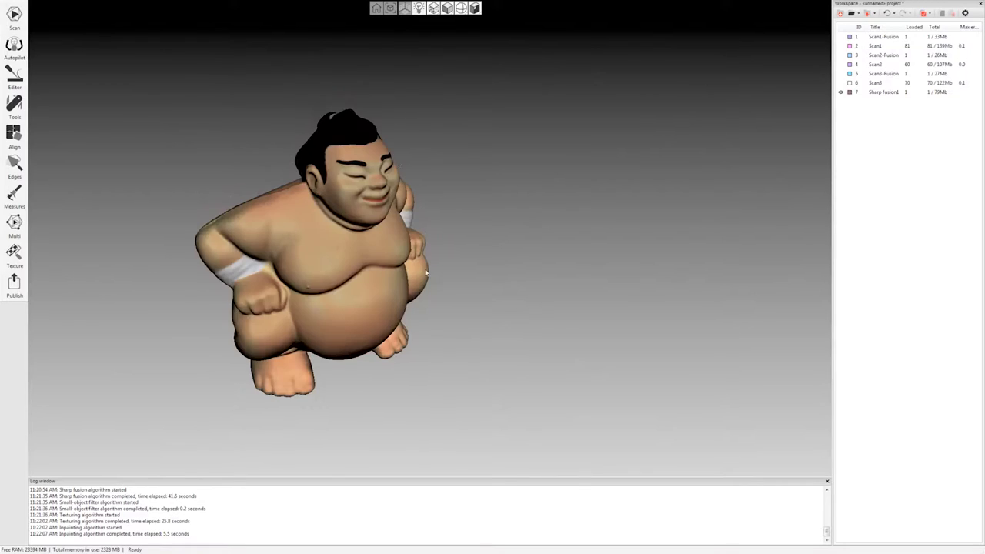
left_click_drag(430, 337, 288, 224)
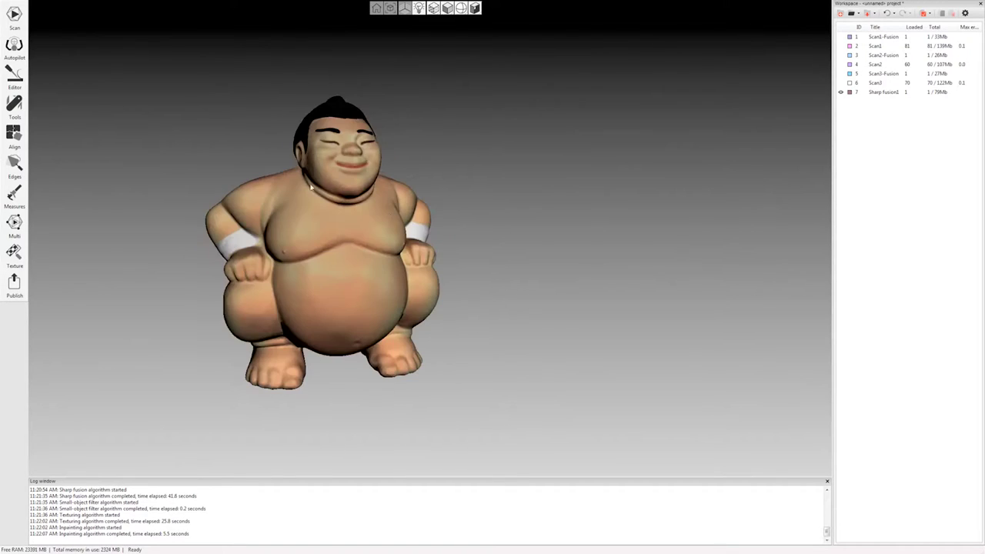
left_click_drag(311, 187, 347, 220)
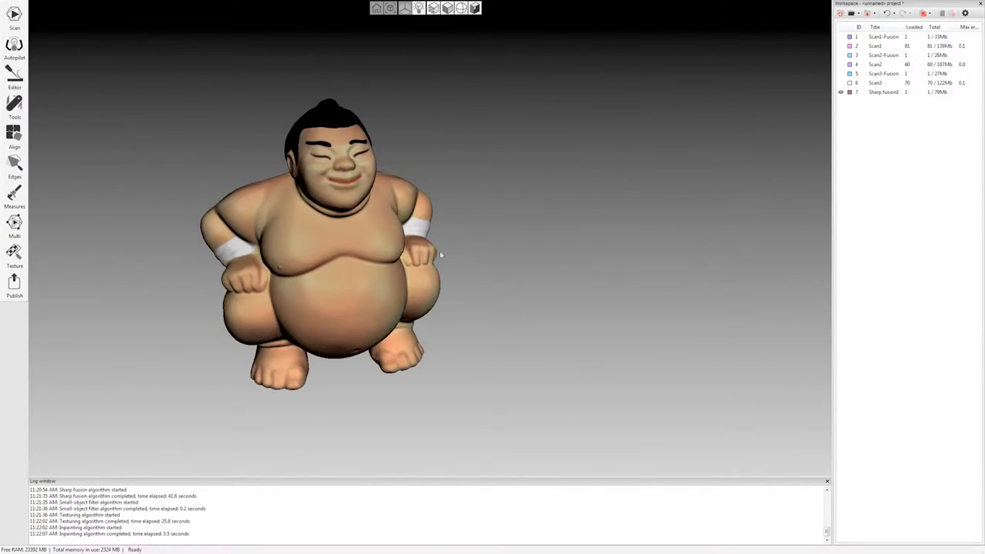
right_click(893, 94)
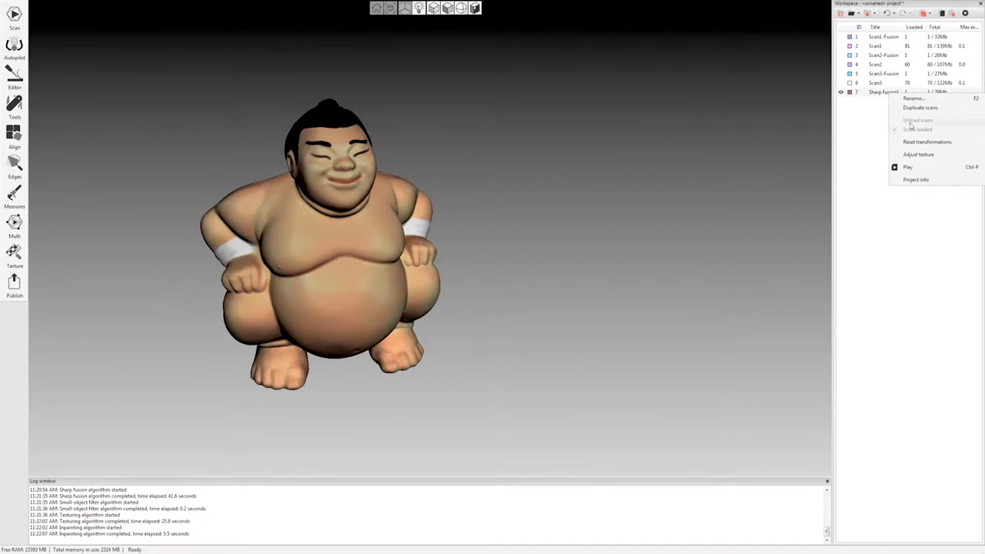
Adjust the Sharp fusion1 texture to brightness 1.4 and gamma about 0.85, and apply it
left_click(917, 155)
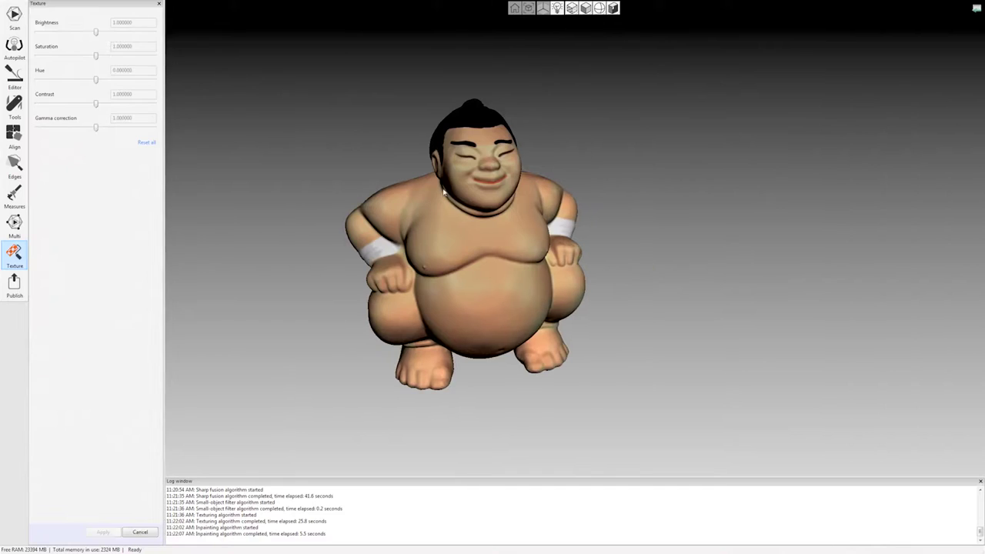
left_click_drag(96, 33, 108, 34)
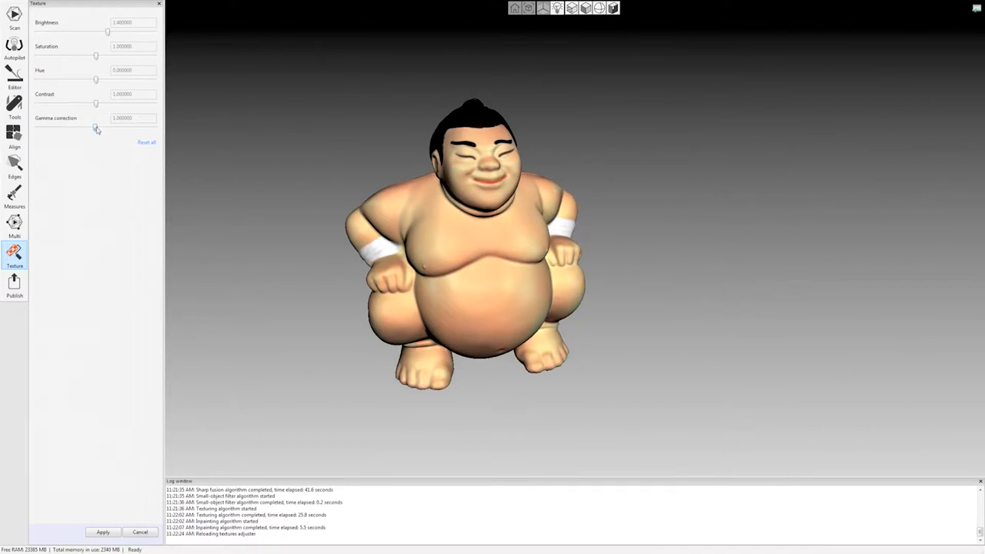
left_click_drag(97, 130, 92, 129)
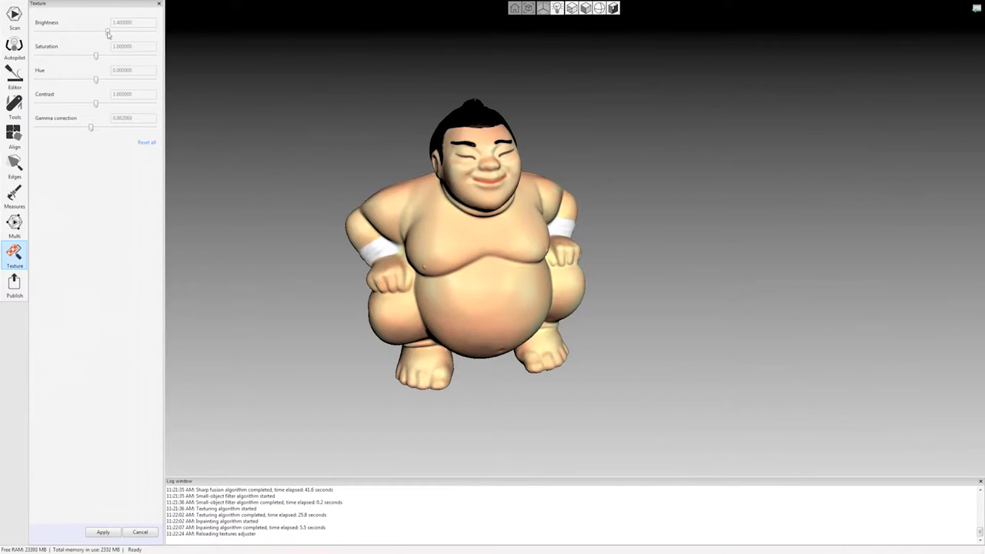
left_click_drag(92, 131, 90, 129)
left_click(103, 533)
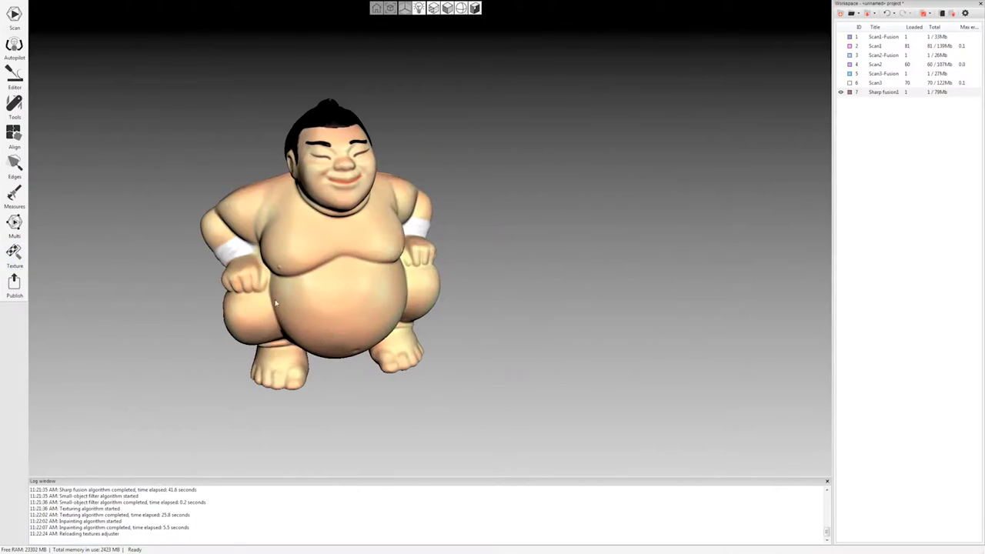
Orbit to view the figurine from below and bring up the display-mode choices
left_click_drag(355, 239, 487, 50)
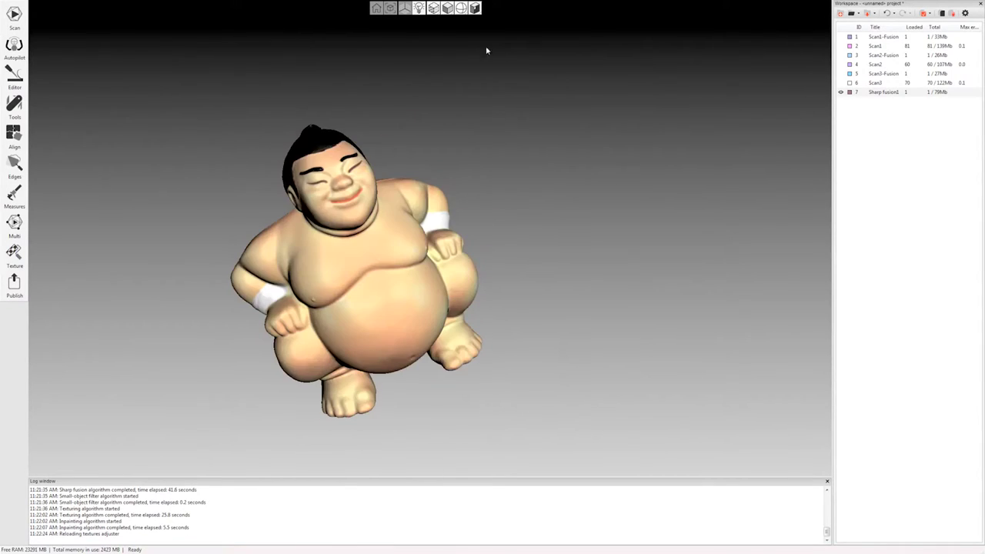
left_click(435, 13)
Switch to untextured display and orbit through underside, back and sides, ending at the front
left_click(448, 35)
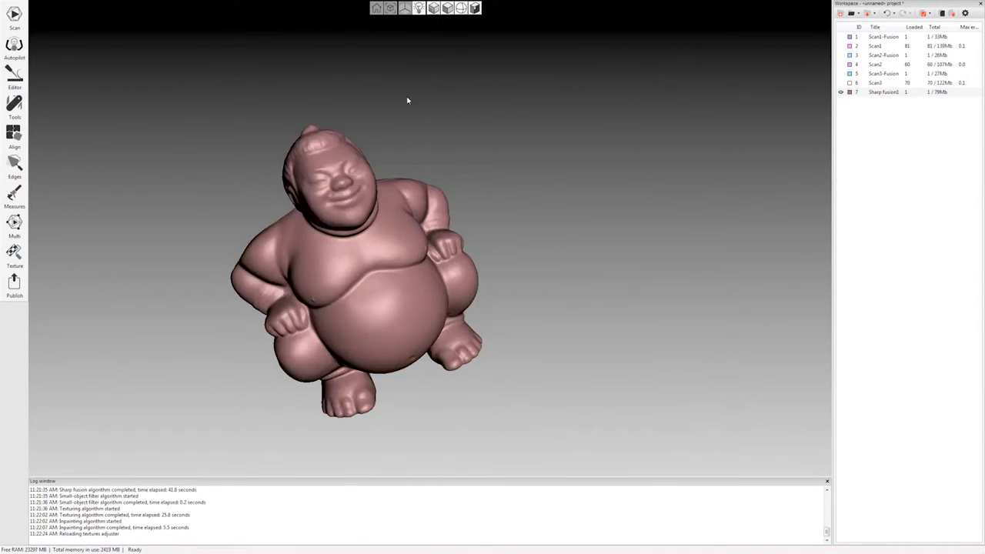
left_click_drag(267, 339, 563, 320)
left_click_drag(345, 336, 331, 137)
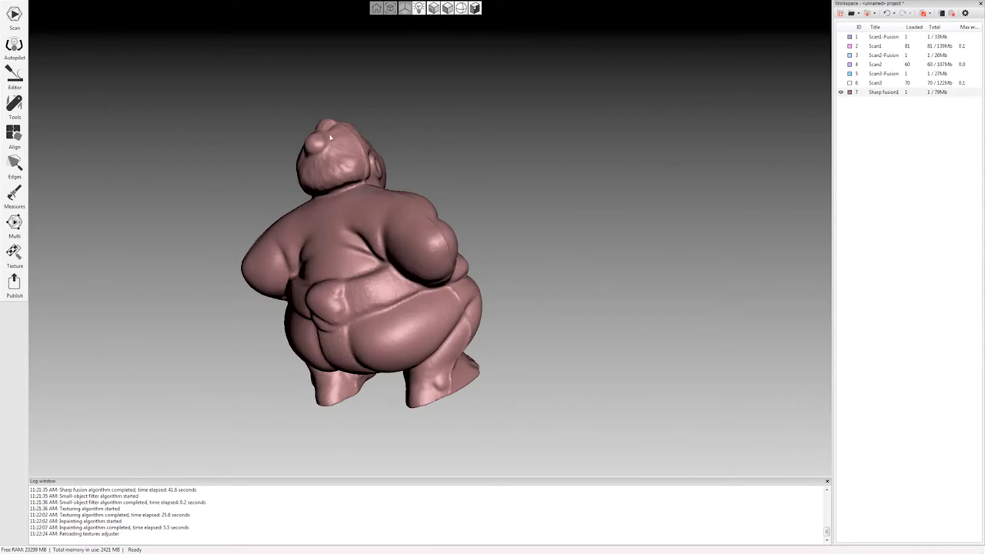
left_click_drag(449, 367, 420, 129)
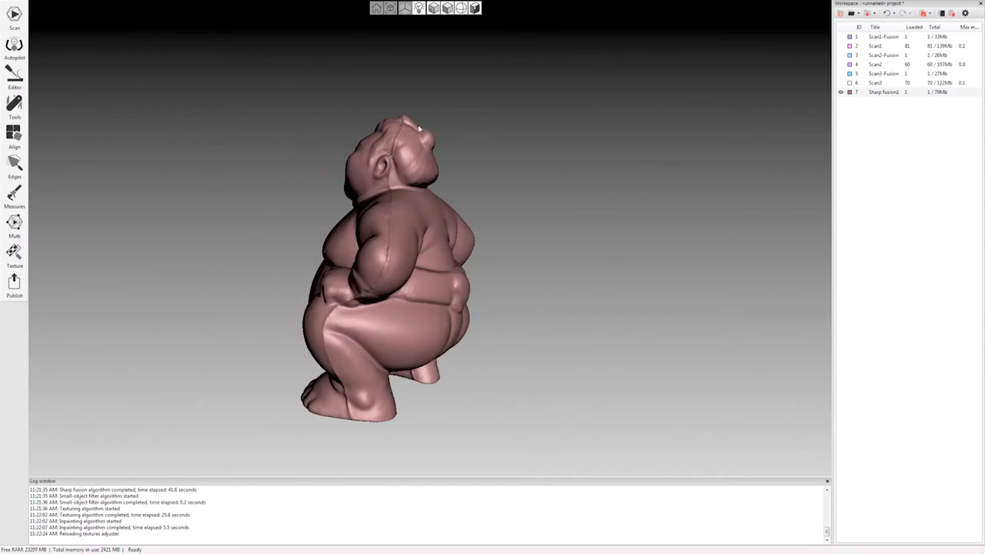
left_click_drag(350, 295, 377, 290)
left_click_drag(457, 266, 414, 282)
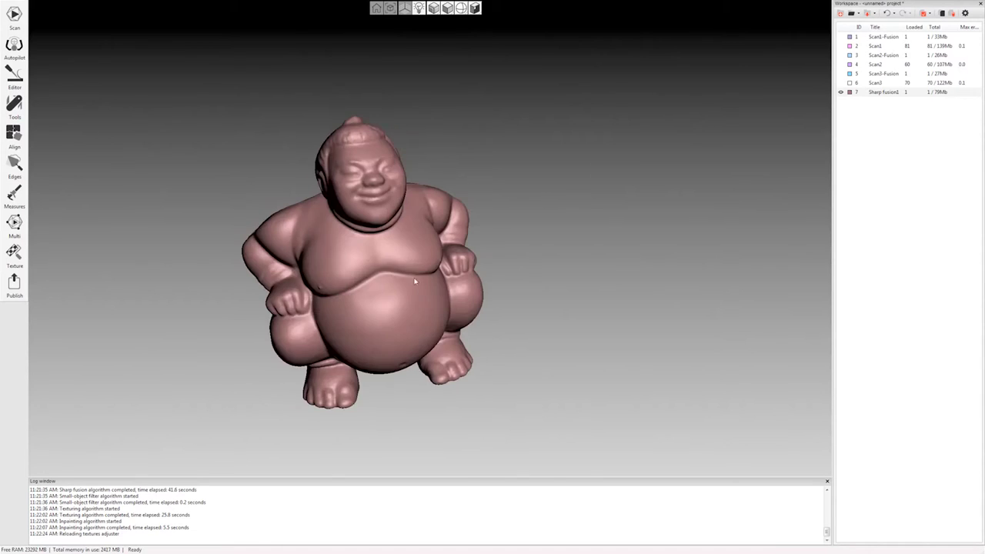